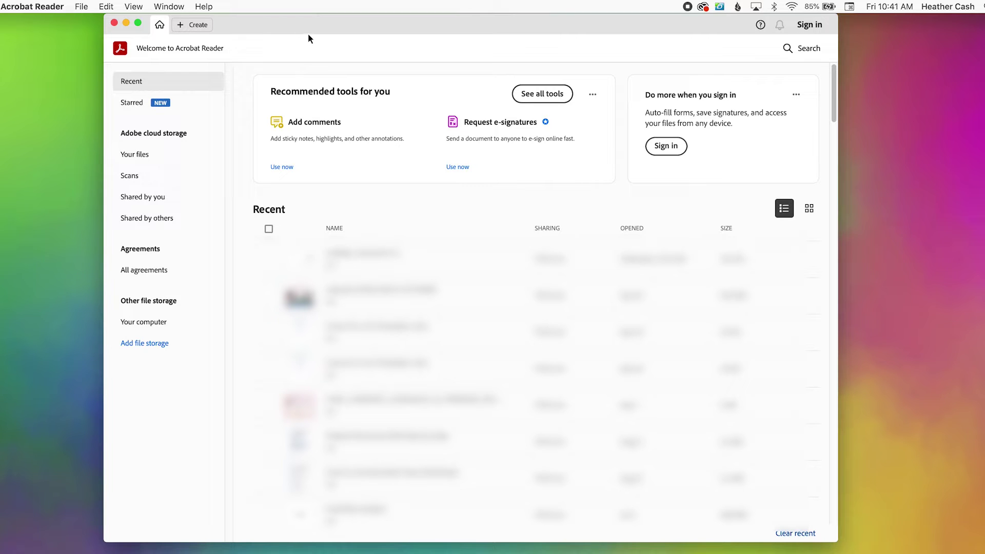
Step: Open the final Platty's Perfect Day picture book PDF in Acrobat Reader
click(81, 8)
click(86, 20)
click(713, 357)
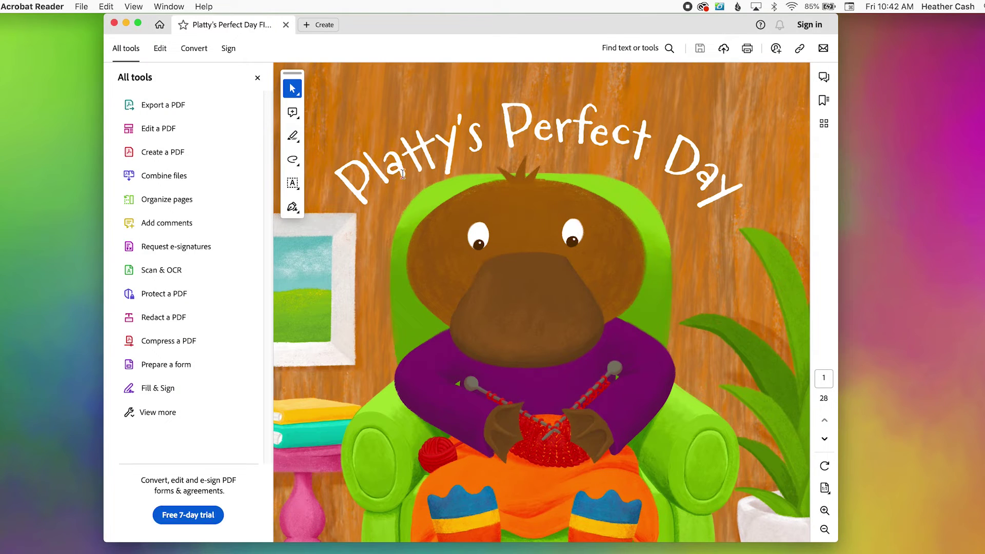
Step: Drag-select the cover title and the author line to show they are selectable text
mouse_move(372, 170)
mouse_down()
mouse_move(462, 139)
mouse_move(585, 136)
mouse_move(632, 144)
mouse_move(748, 197)
mouse_move(557, 141)
mouse_move(412, 178)
mouse_move(354, 177)
mouse_move(636, 138)
mouse_move(698, 192)
mouse_move(507, 135)
mouse_move(369, 174)
mouse_up()
scroll(705, 319, down, 5)
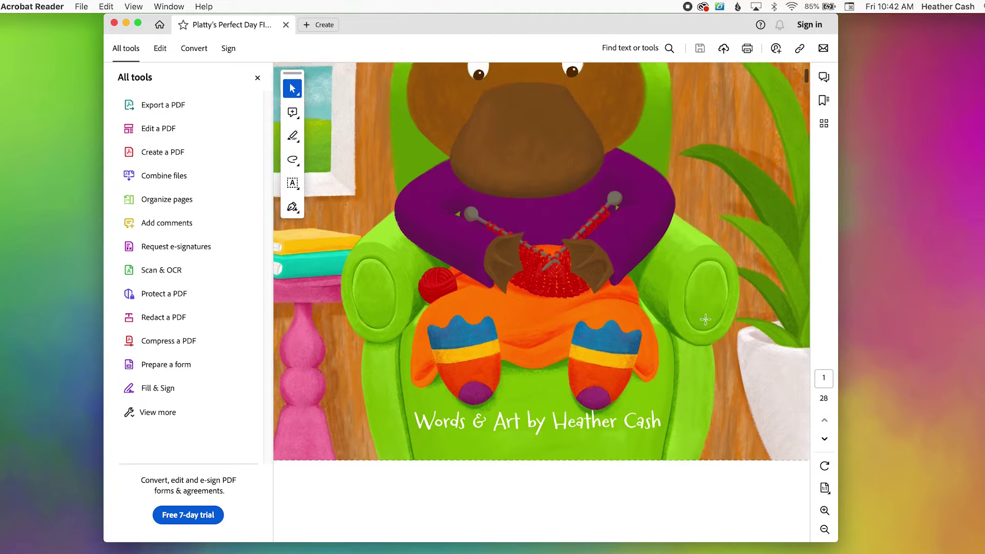
scroll(705, 319, down, 2)
drag(415, 383, 672, 376)
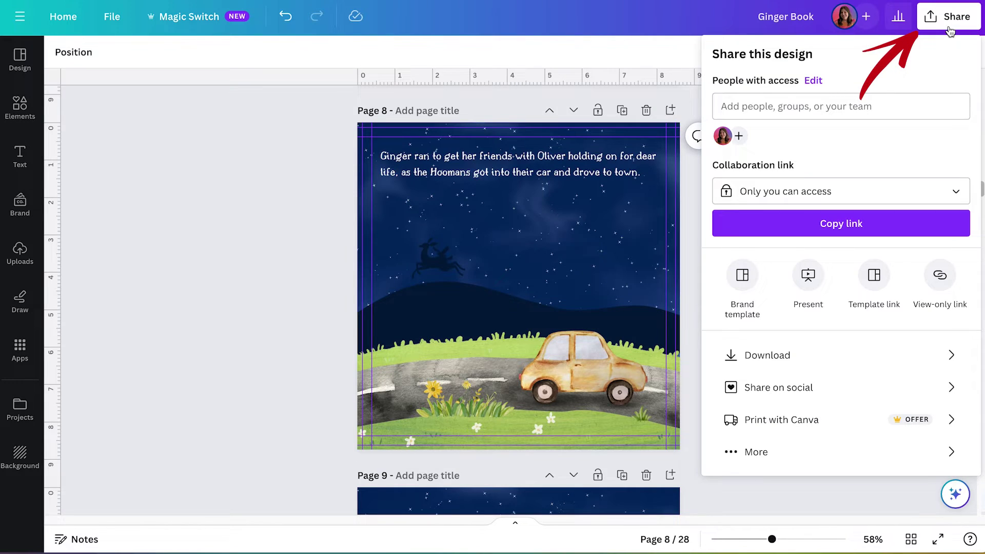
Step: Set the Ginger Book download to PDF Print with Flatten PDF ticked and RGB colour profile
click(826, 355)
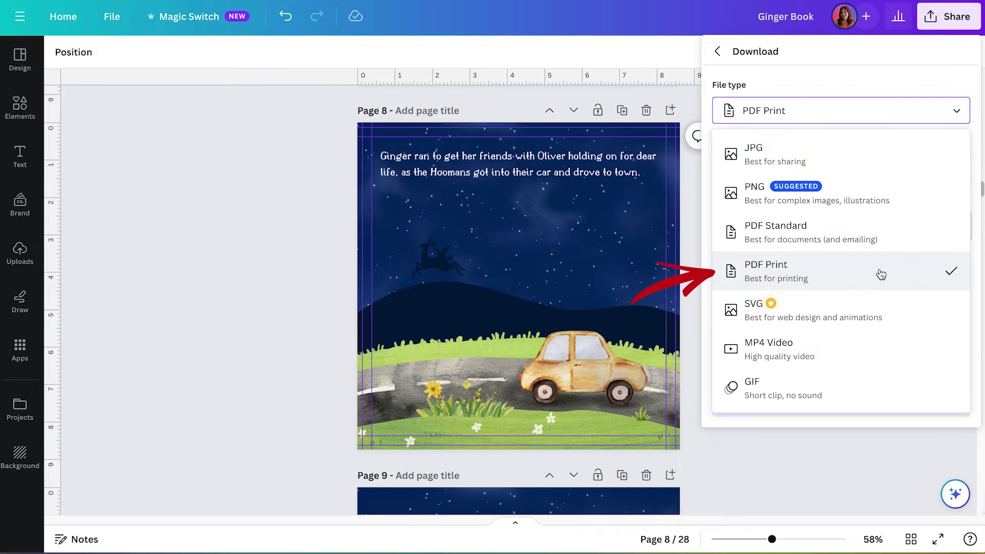
click(881, 275)
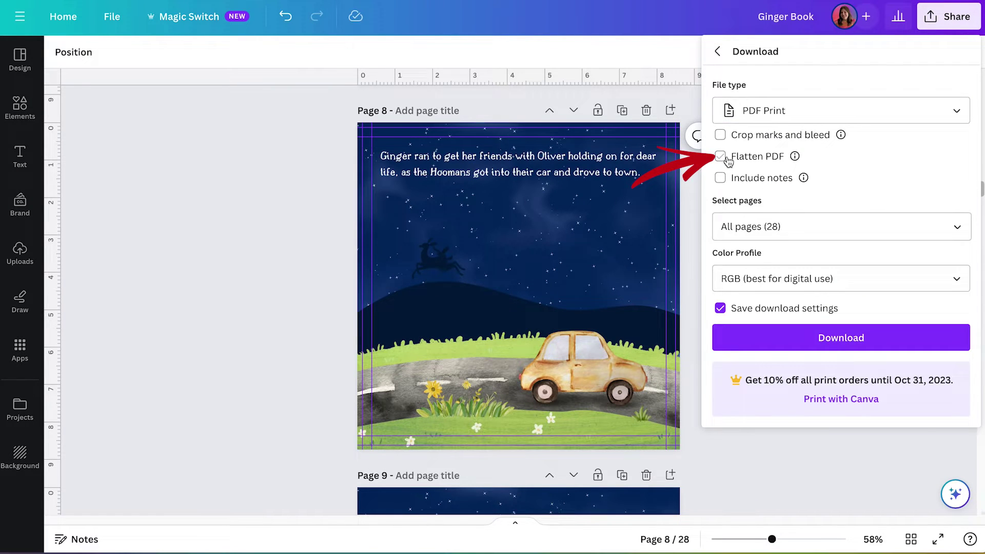
click(723, 158)
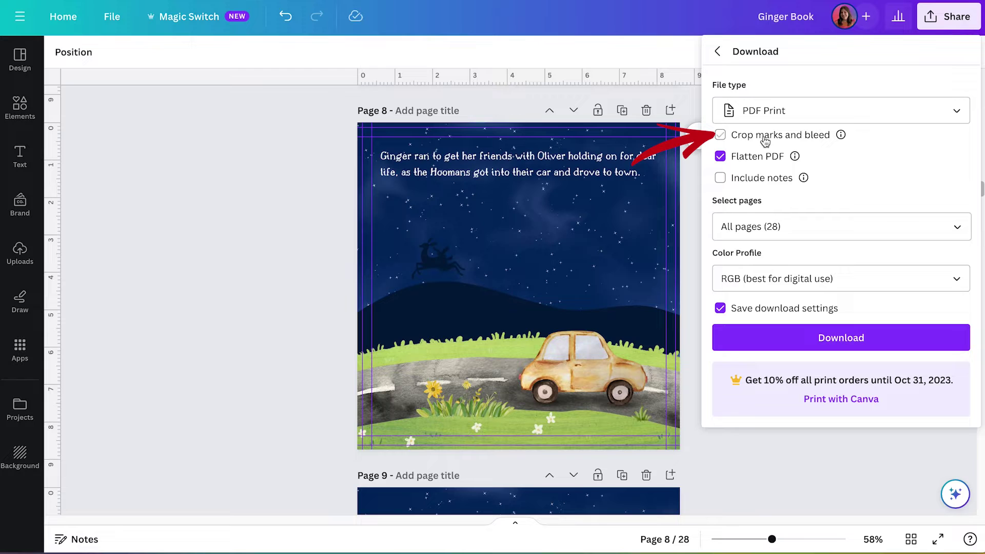
click(887, 284)
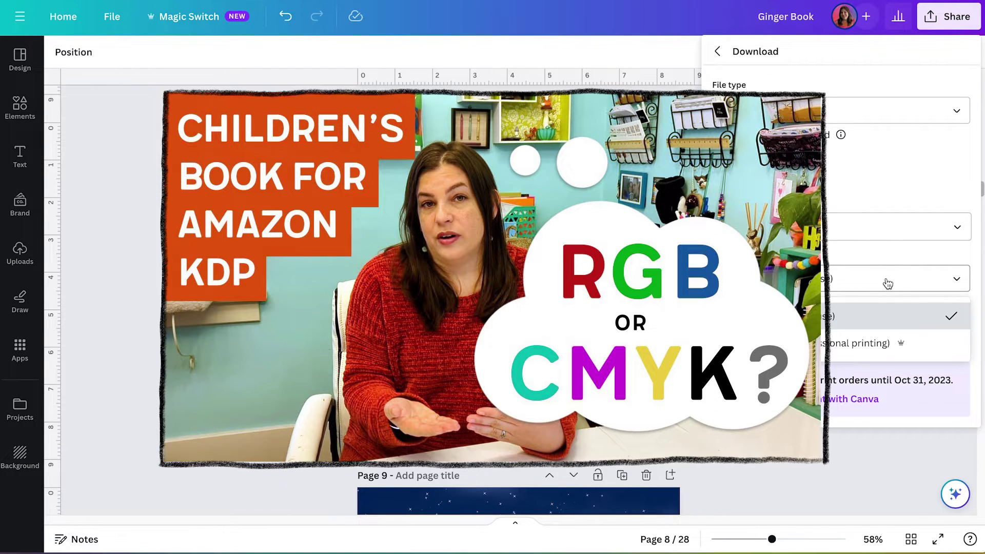
click(887, 284)
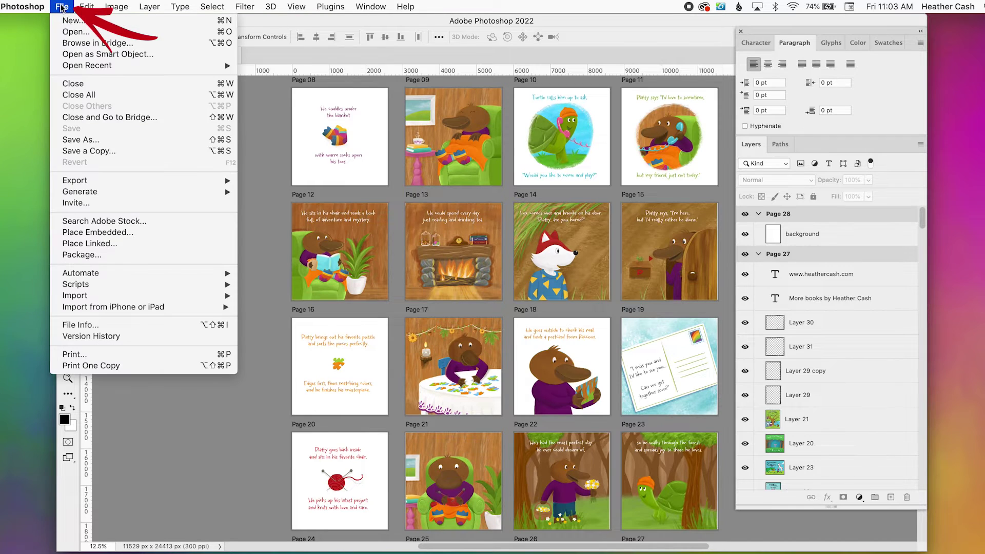
Step: Export all page artboards as JPEGs into a new 'Flattened Pages' folder and confirm success
mouse_move(147, 183)
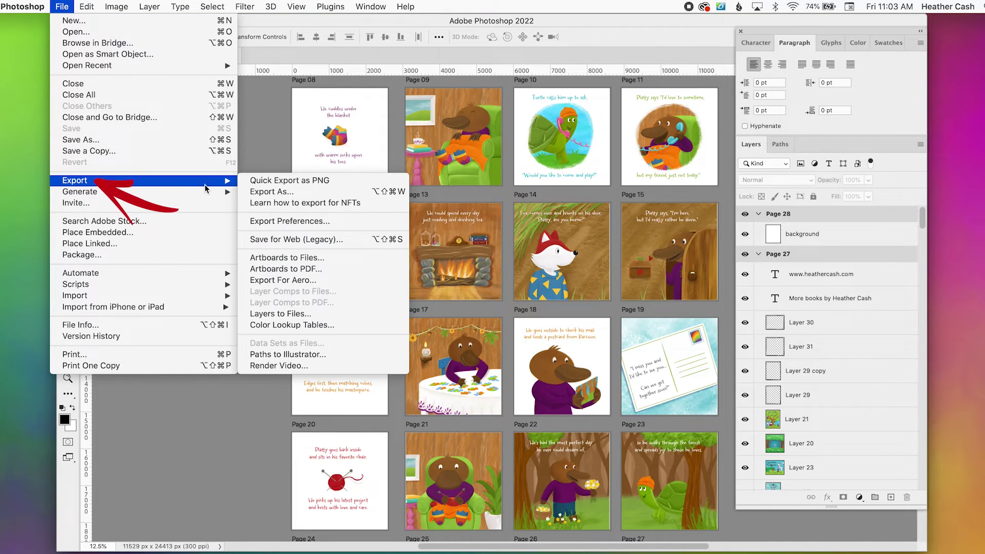
click(299, 258)
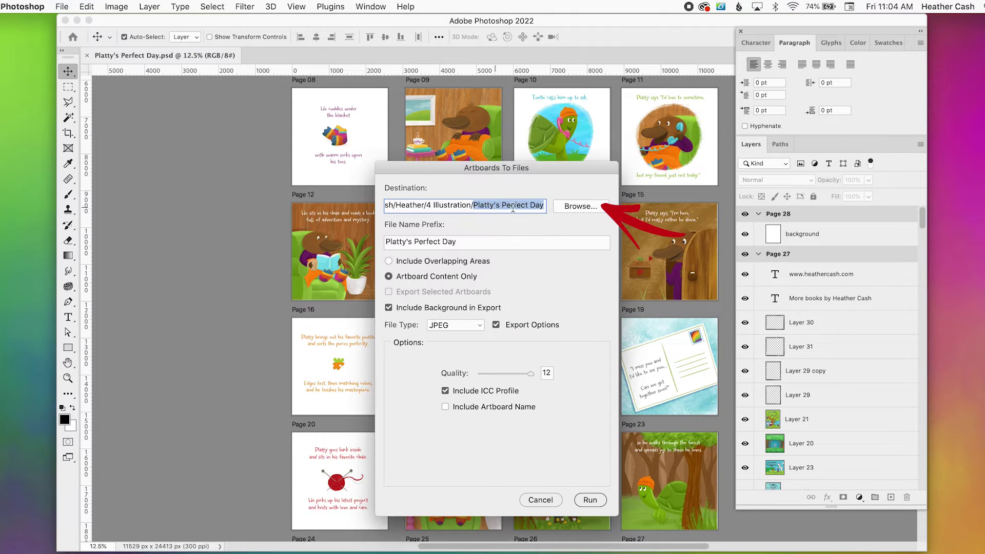
click(568, 207)
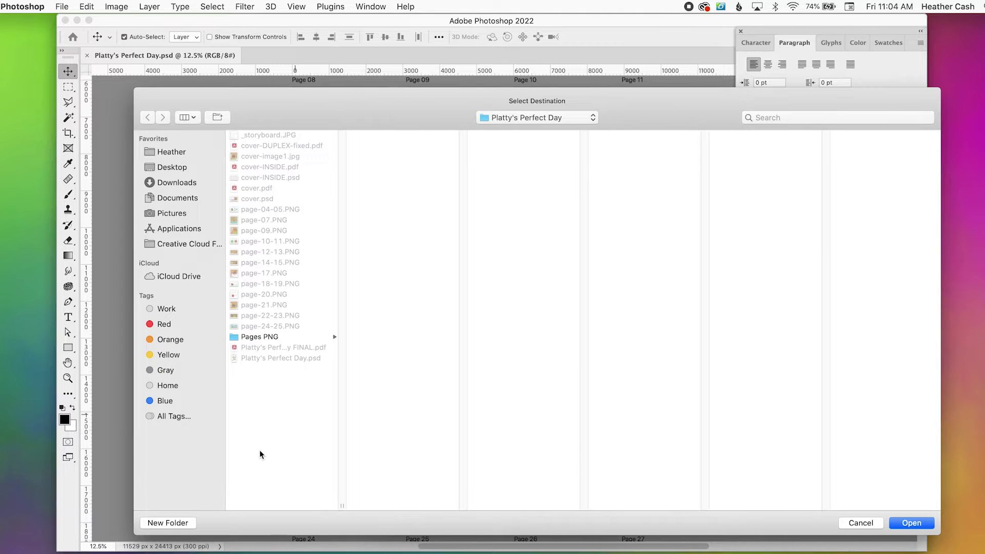
click(168, 523)
text(Flatte)
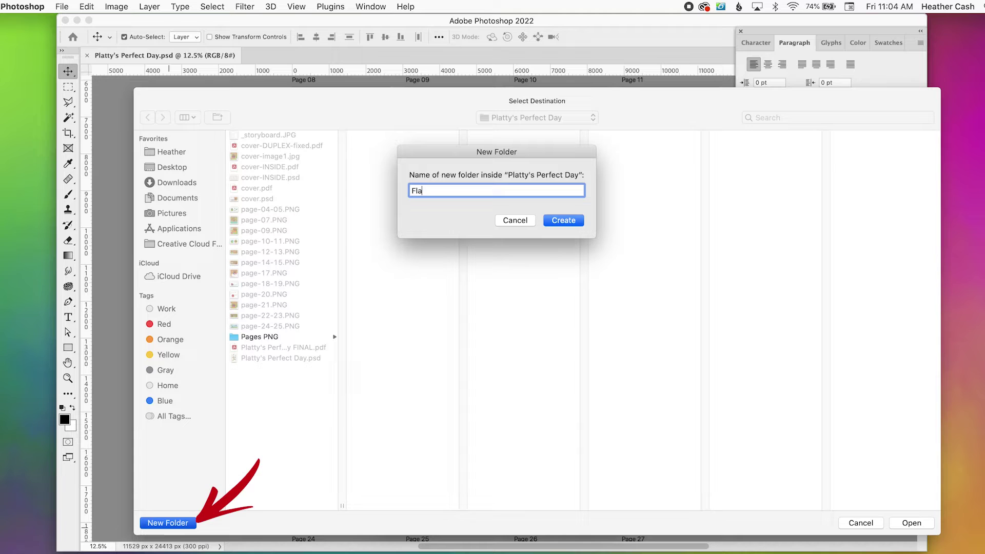
text(ned Page)
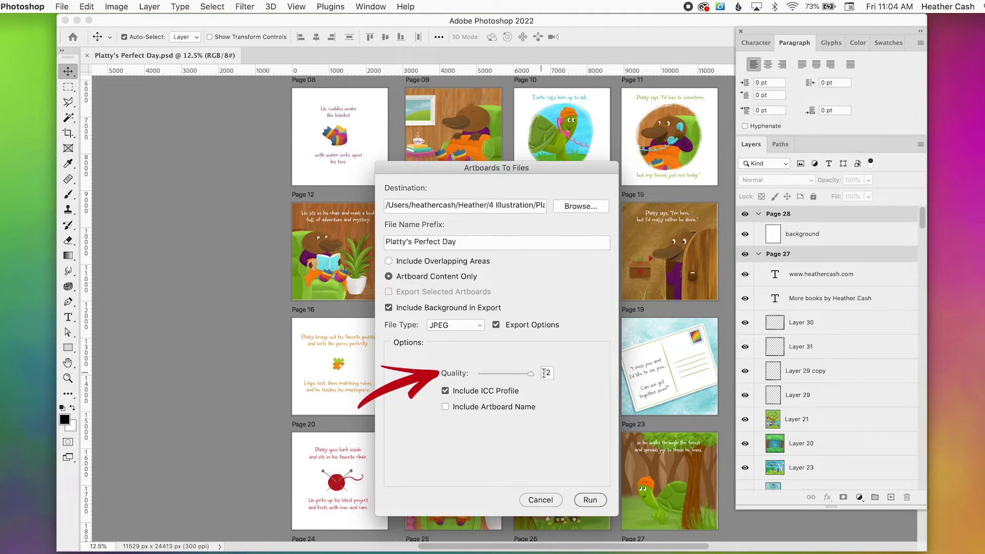
click(585, 500)
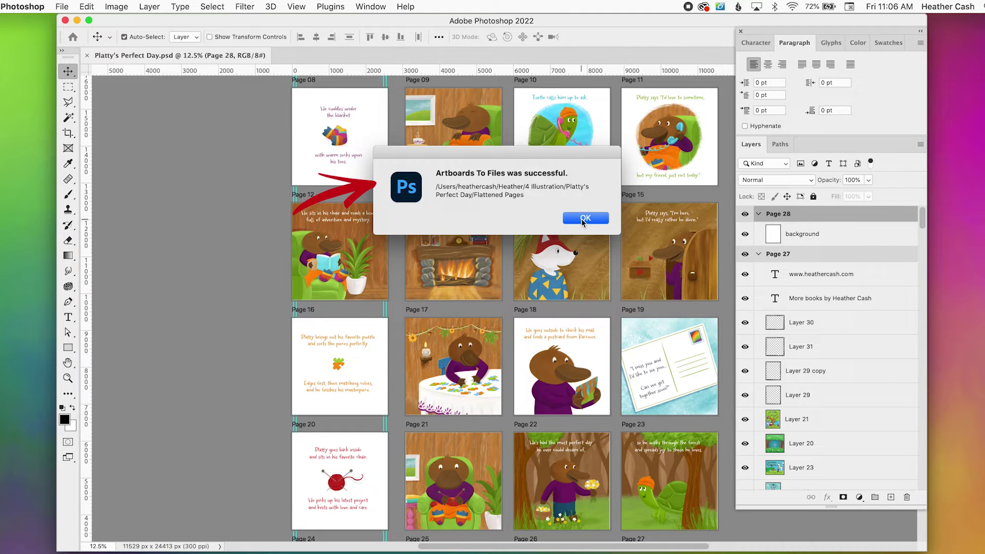
click(584, 219)
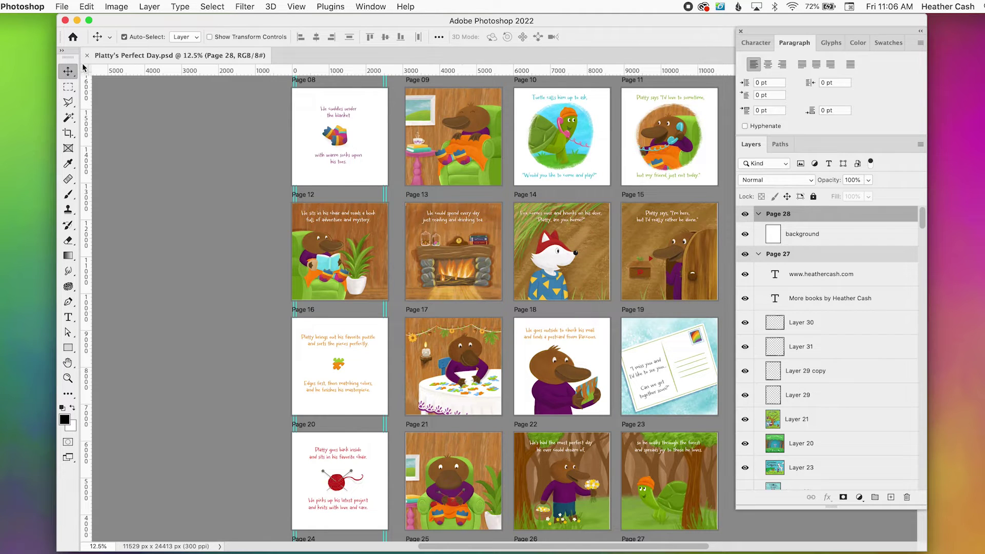
Step: Add all 28 JPEGs from the Flattened Pages folder to a new PDF Presentation
click(72, 37)
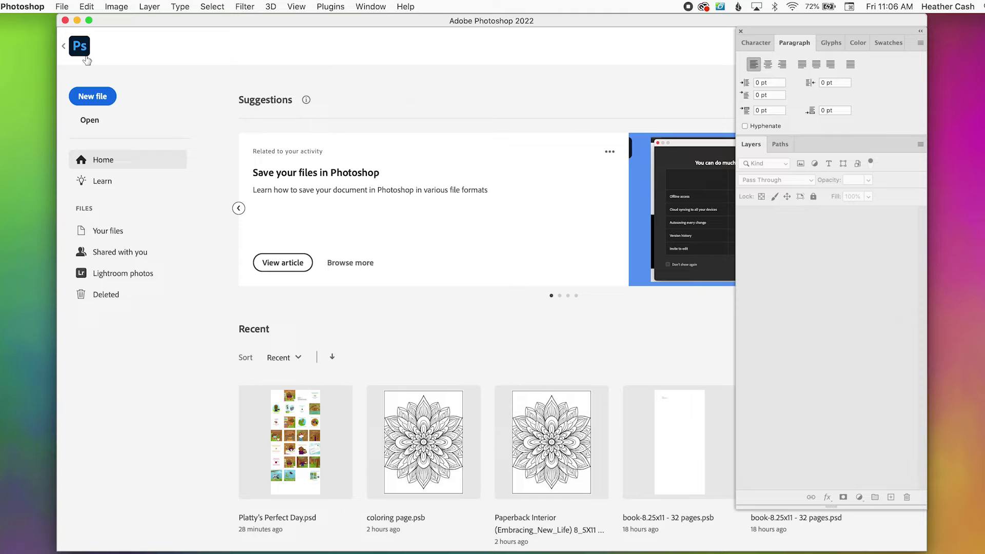
click(62, 7)
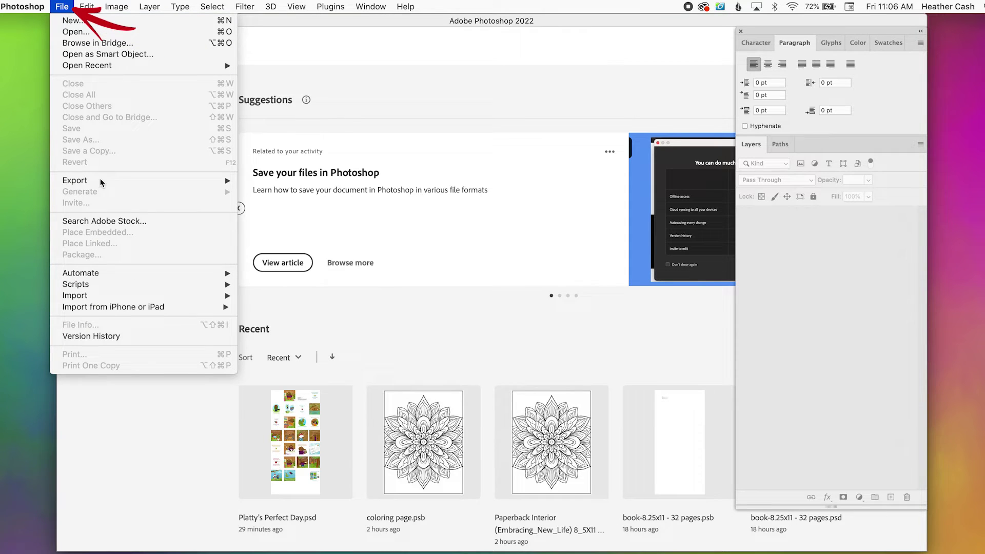
mouse_move(115, 277)
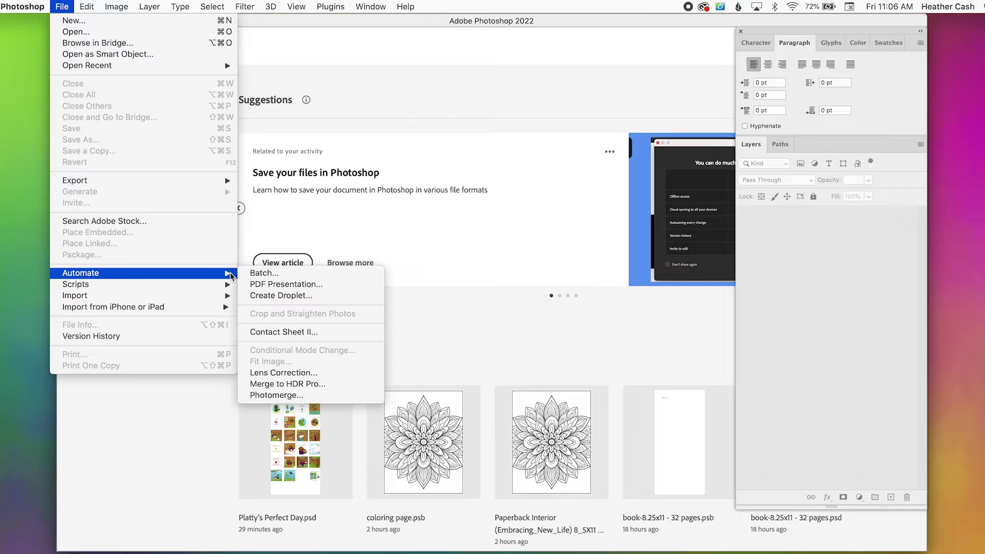
click(284, 289)
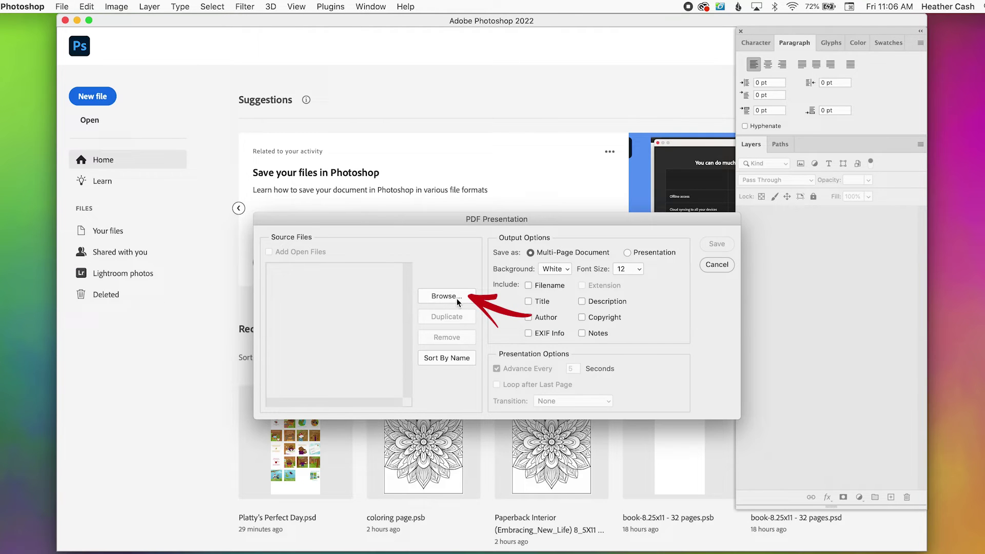
click(456, 298)
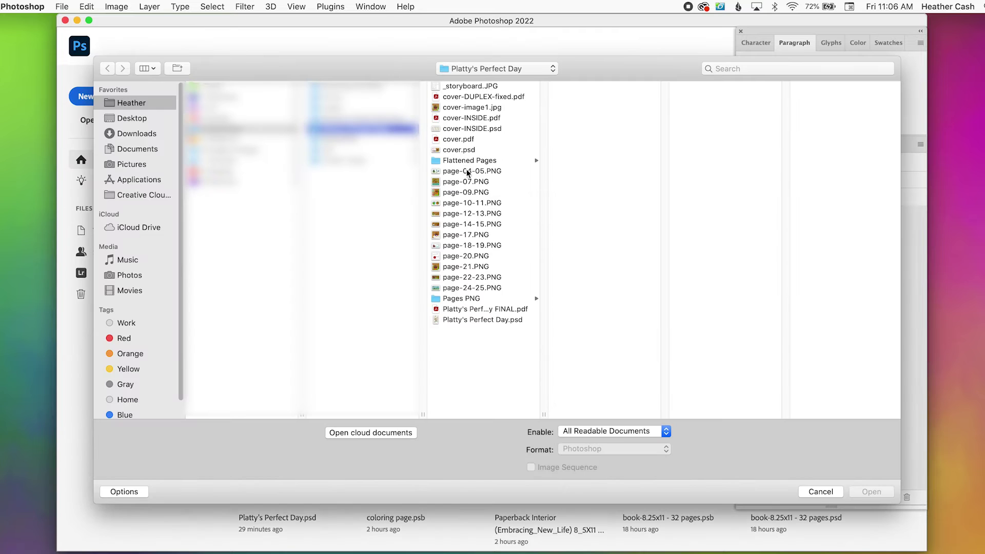
click(465, 160)
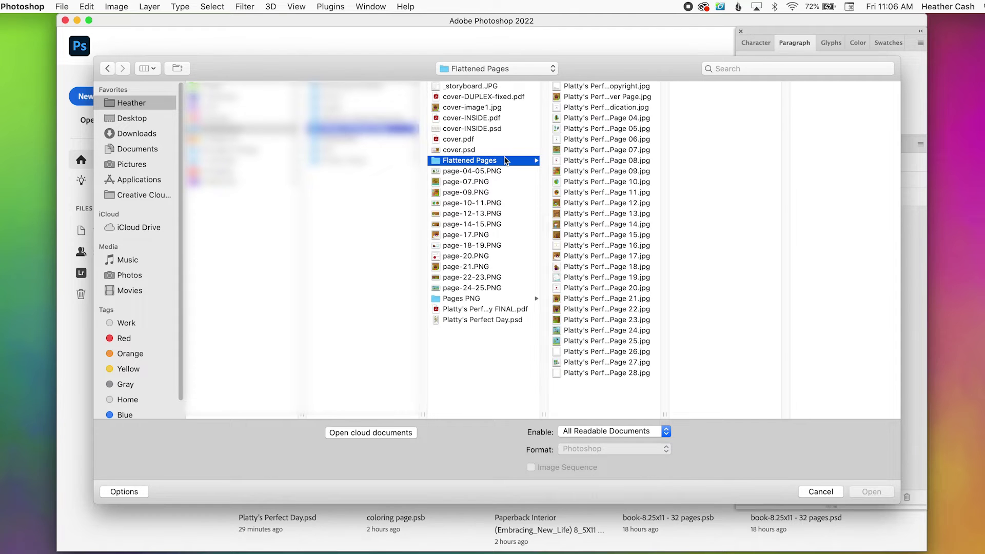
drag(606, 402, 577, 77)
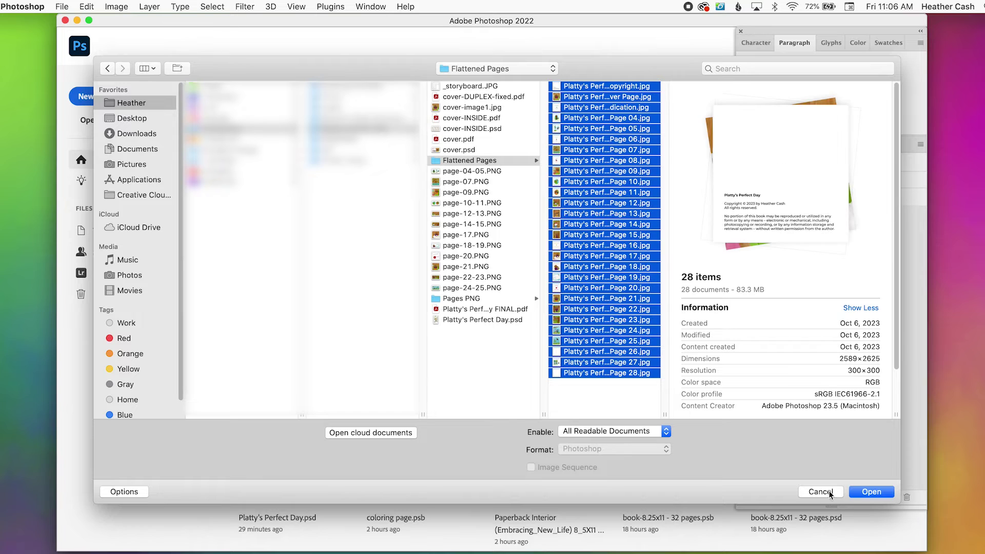
click(863, 493)
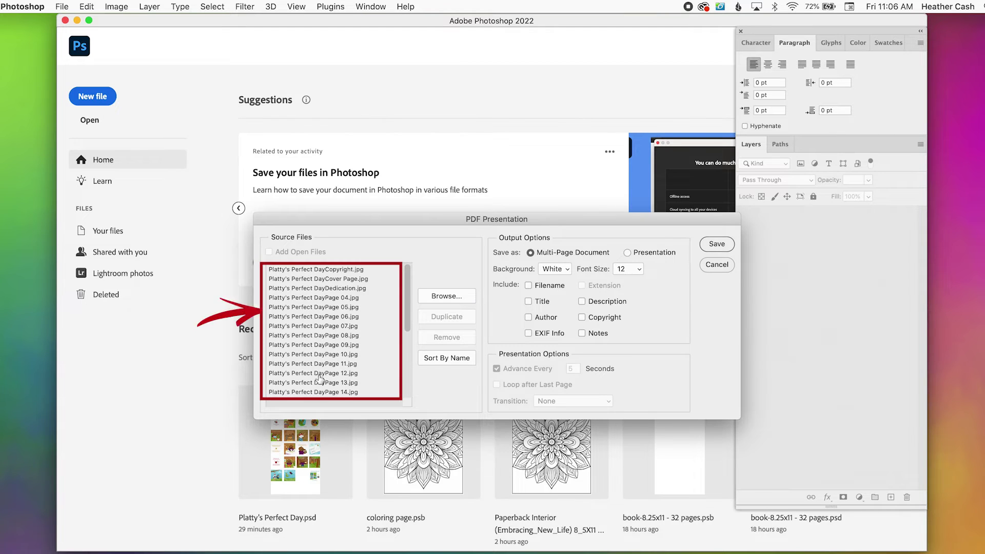
Step: Move the Cover Page JPEG to the top of the source file list
mouse_move(411, 299)
mouse_down()
mouse_move(412, 372)
mouse_move(413, 292)
mouse_up()
click(296, 280)
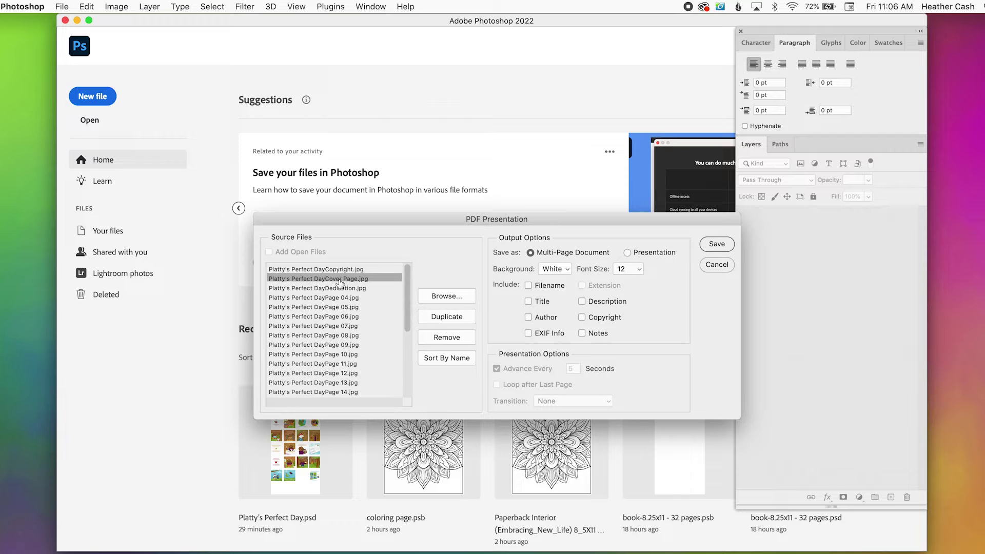
drag(340, 283, 311, 267)
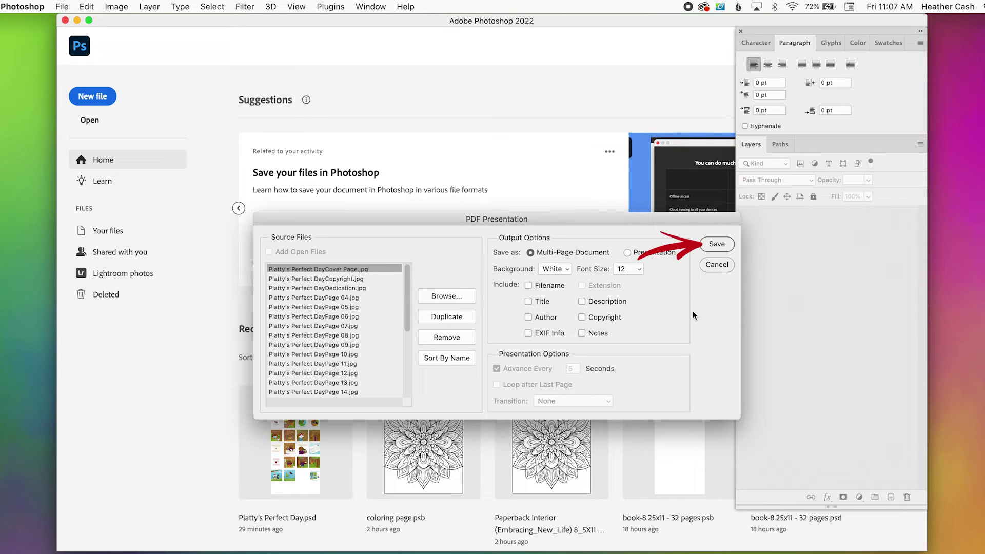
Step: Save the presentation as 'Platty FLATTENED.pdf'
click(716, 249)
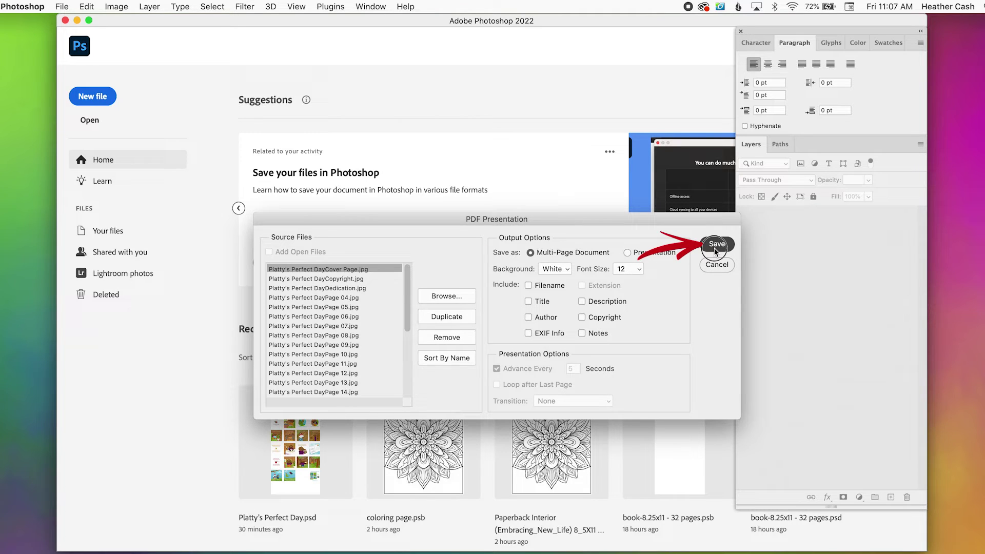
text(Platty FLATTENE)
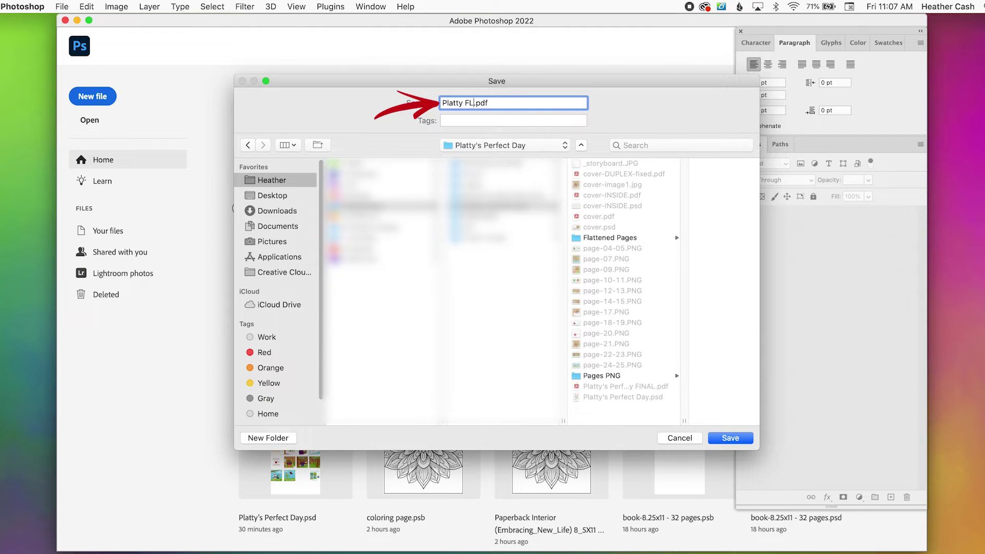
text(D)
click(729, 438)
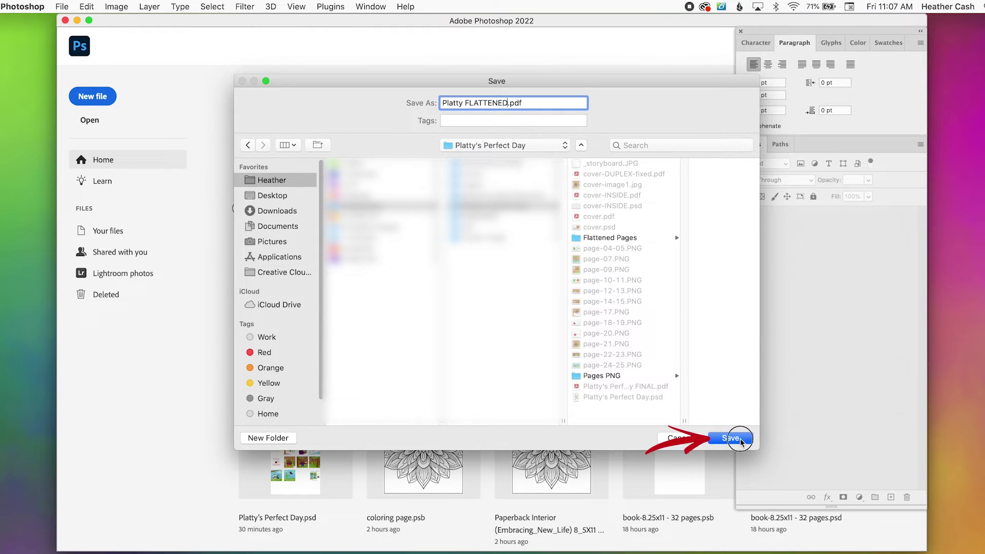
Step: Keep Image Quality at Maximum under Compression, then save the PDF
click(343, 226)
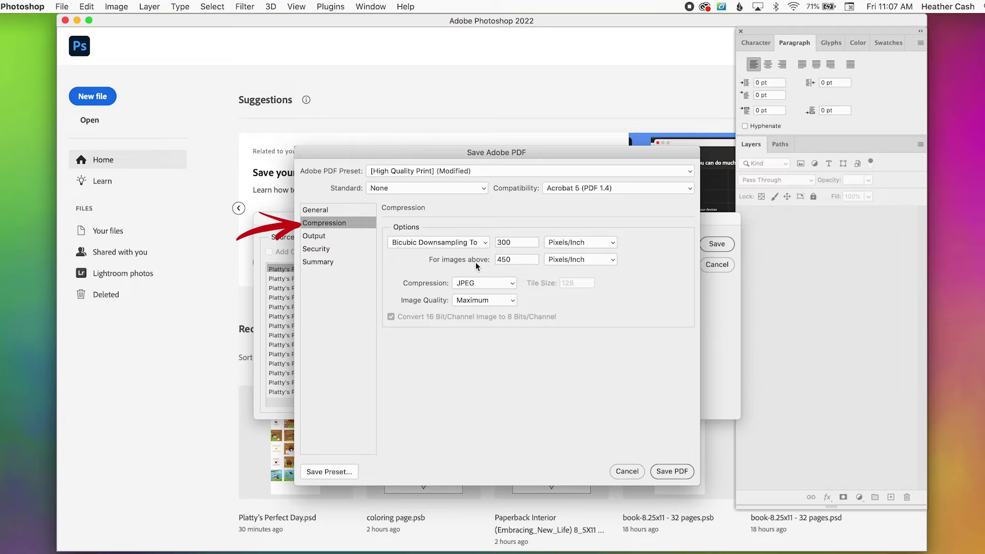
click(484, 300)
click(485, 301)
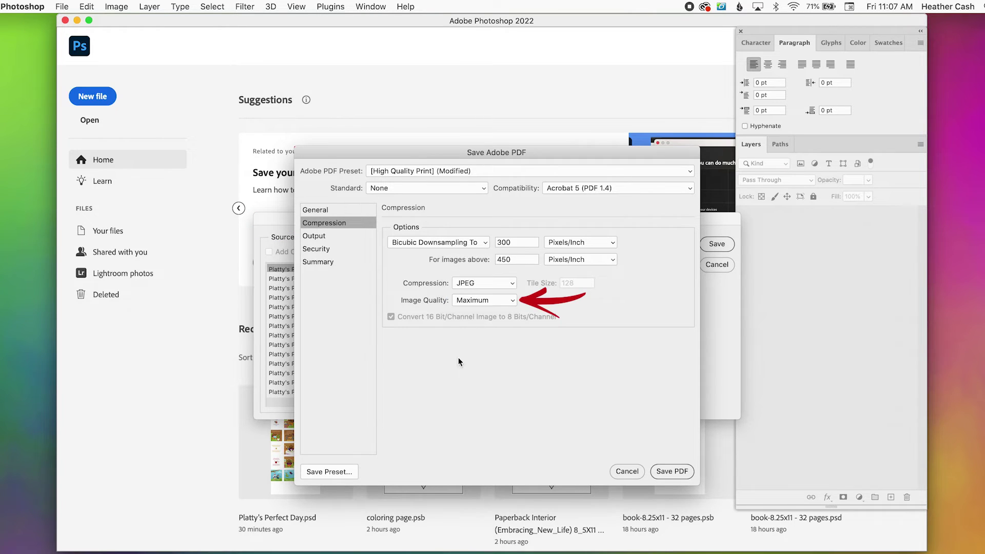
click(312, 211)
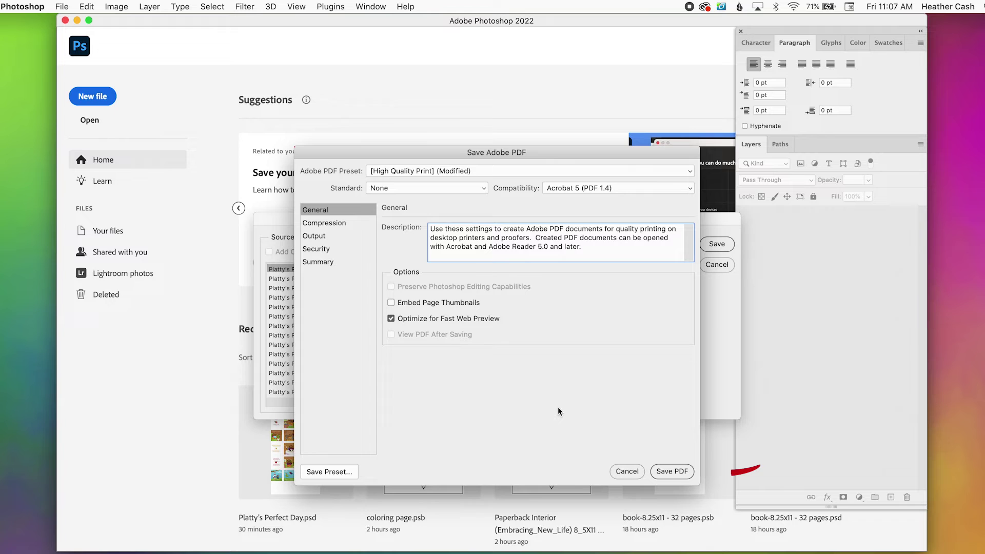
click(662, 473)
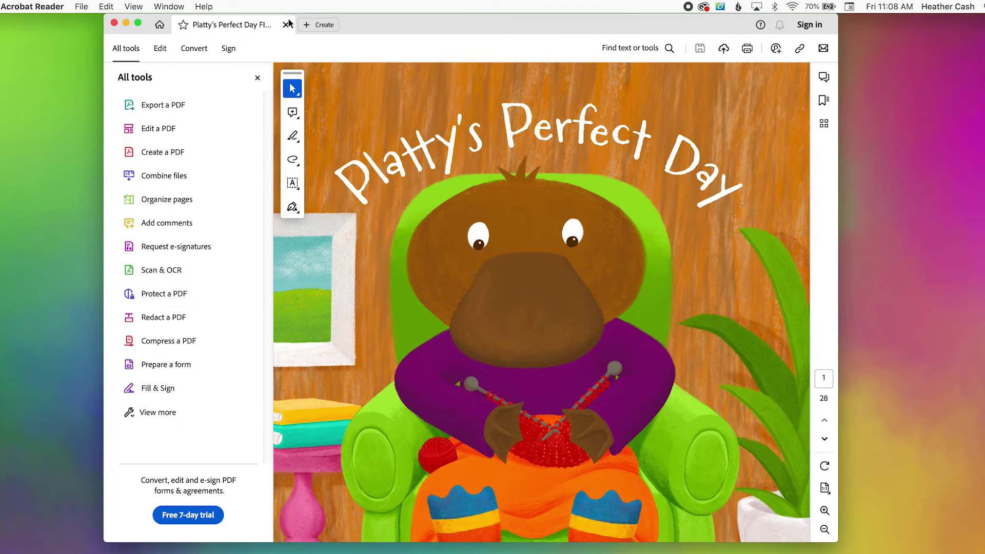
Step: Open Platty FLATTENED.pdf in Acrobat Reader
click(80, 6)
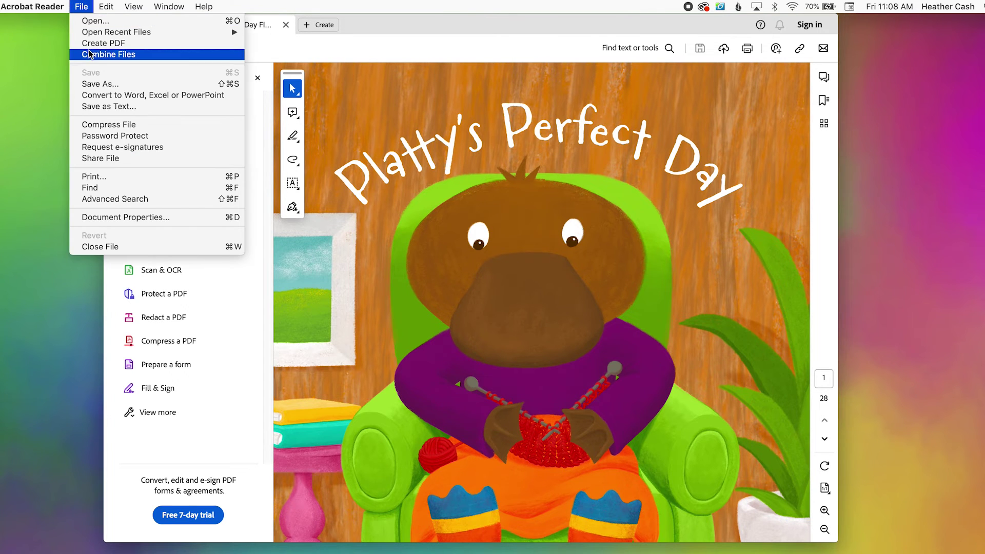
click(97, 21)
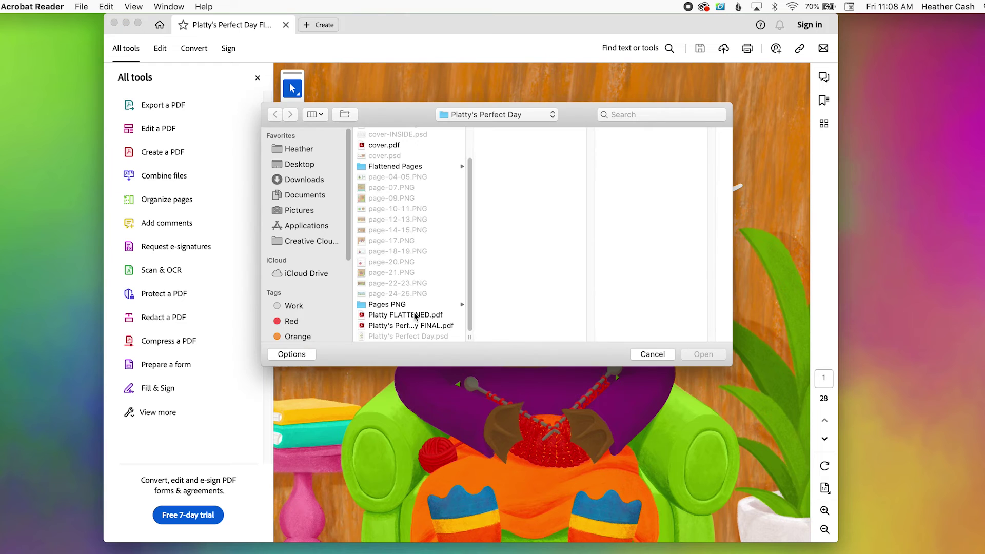
click(413, 314)
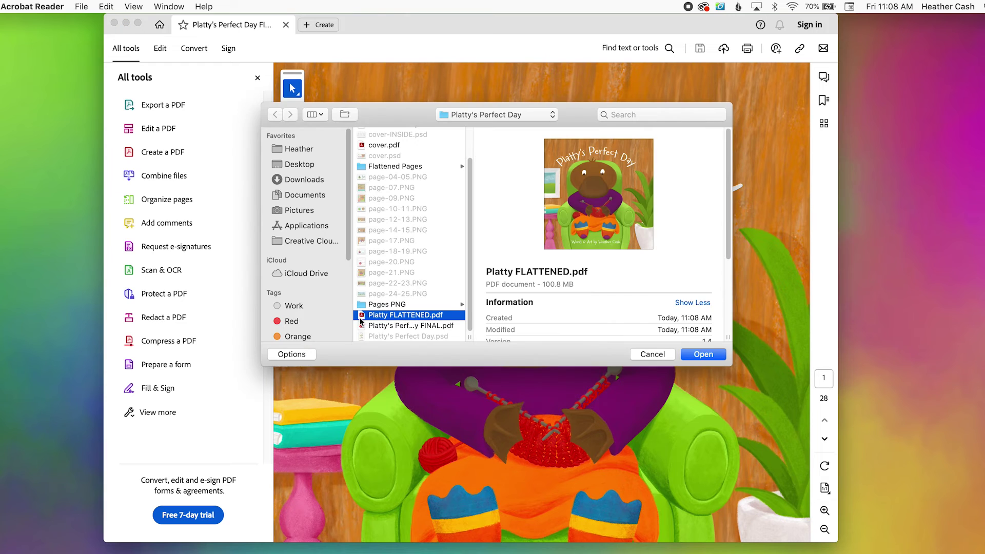
click(715, 355)
Step: Click on the title words 'Platty's' and 'Day' to confirm they aren't selectable text
click(398, 166)
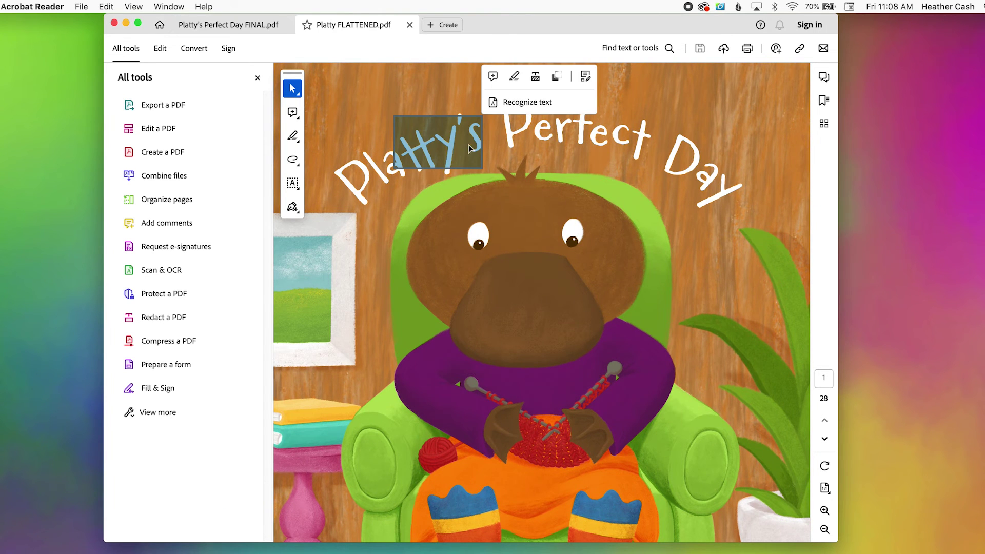
click(367, 171)
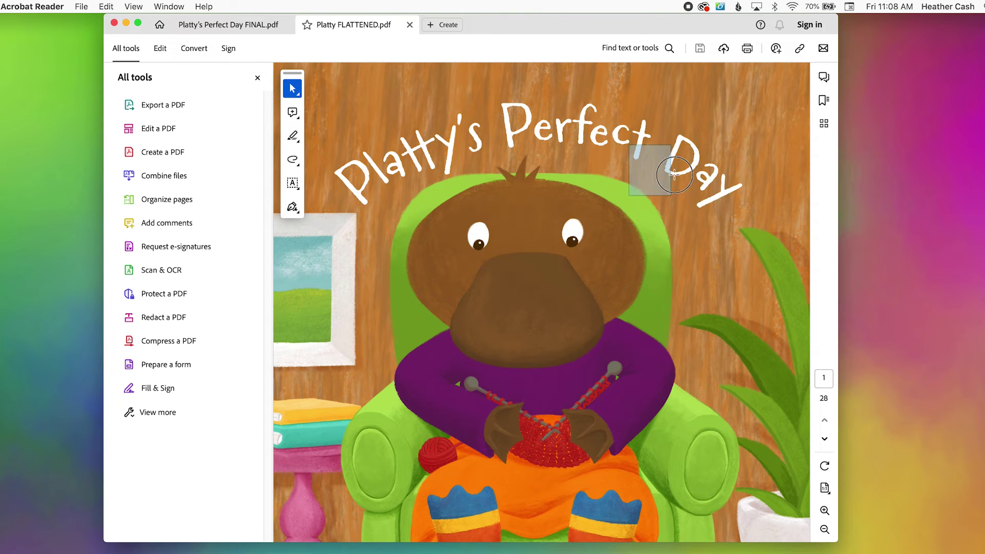
click(667, 174)
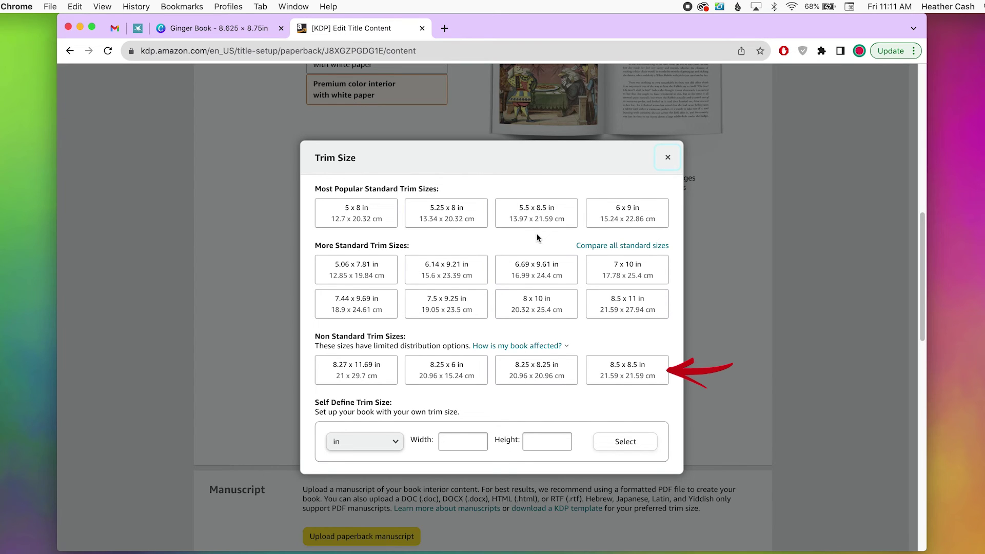
Step: Pick 8.5 x 8.5 in from the Non Standard Trim Sizes
click(608, 372)
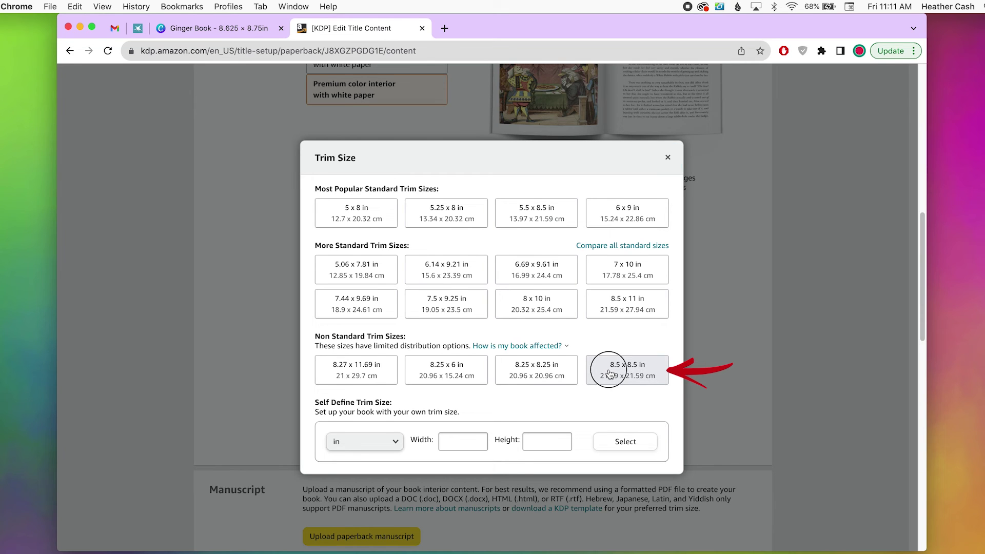